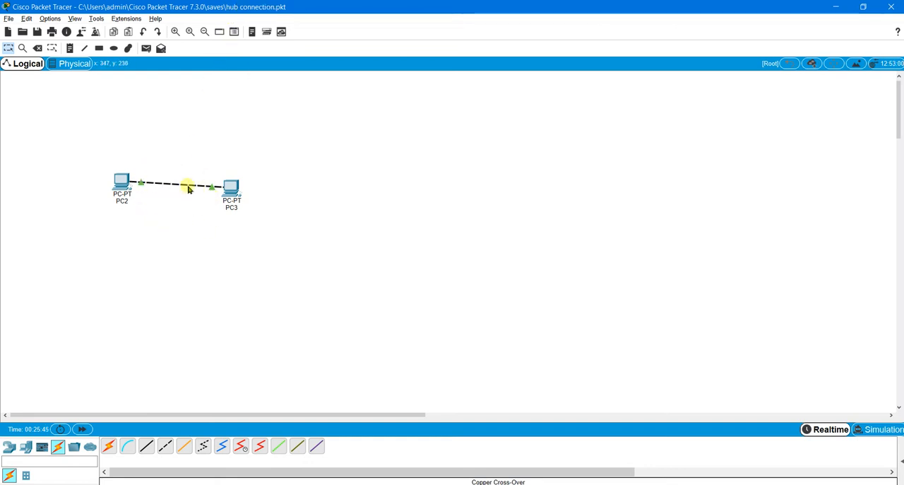
# Delete the copper cross-over cable that directly links PC2 and PC3.
pyautogui.moveTo(196, 186)
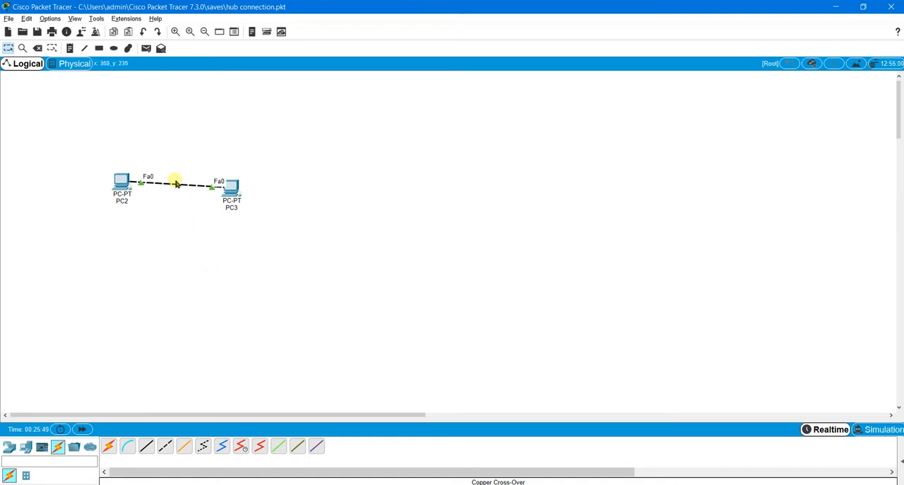
pyautogui.press('Delete')
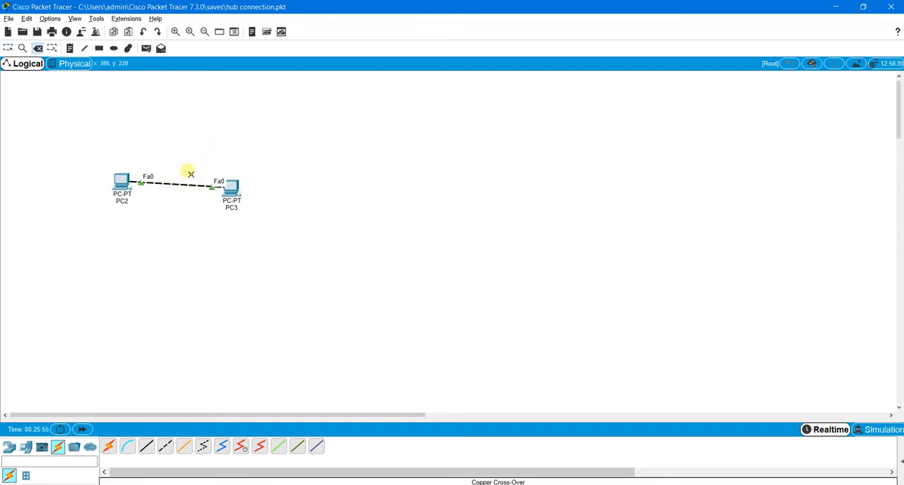
pyautogui.click(183, 187)
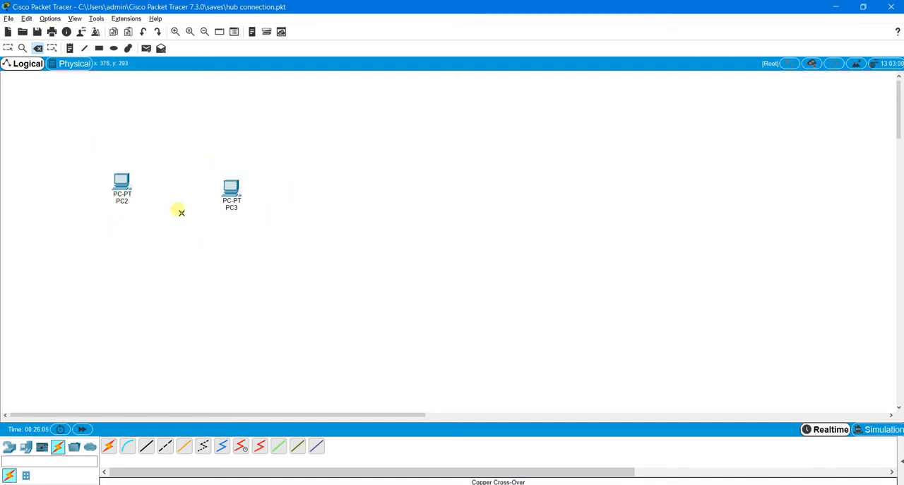
pyautogui.press('Escape')
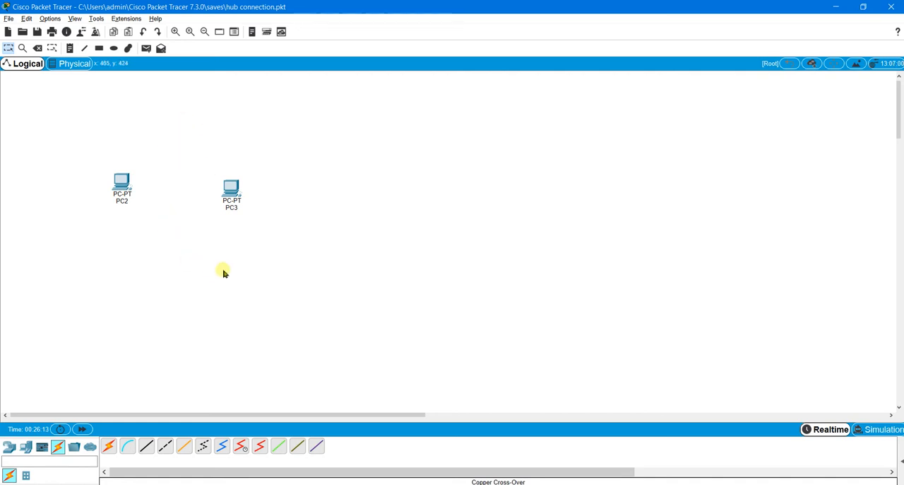
# Place a generic PT hub in the workspace between PC2 and PC3.
pyautogui.click(9, 446)
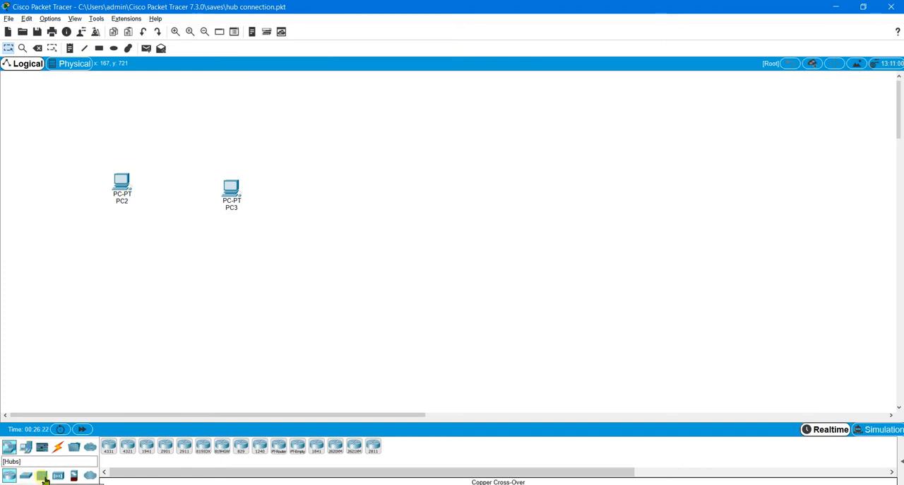
pyautogui.click(42, 477)
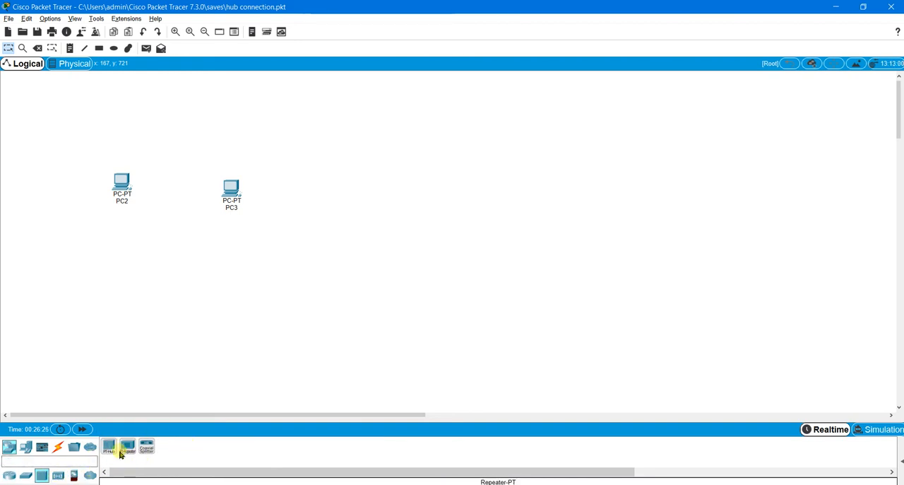
pyautogui.moveTo(114, 450); pyautogui.dragTo(185, 198)
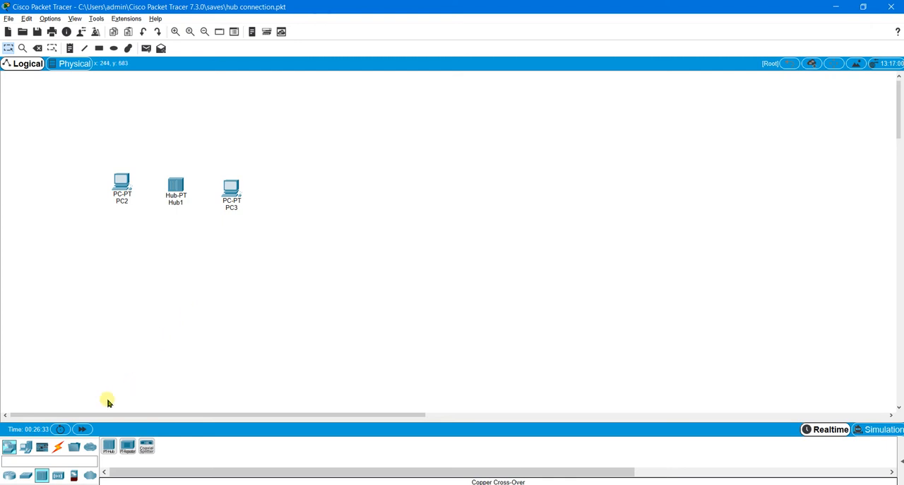
# Connect PC2's FastEthernet0 port to the hub's FastEthernet0 port with a copper straight-through cable.
pyautogui.click(61, 446)
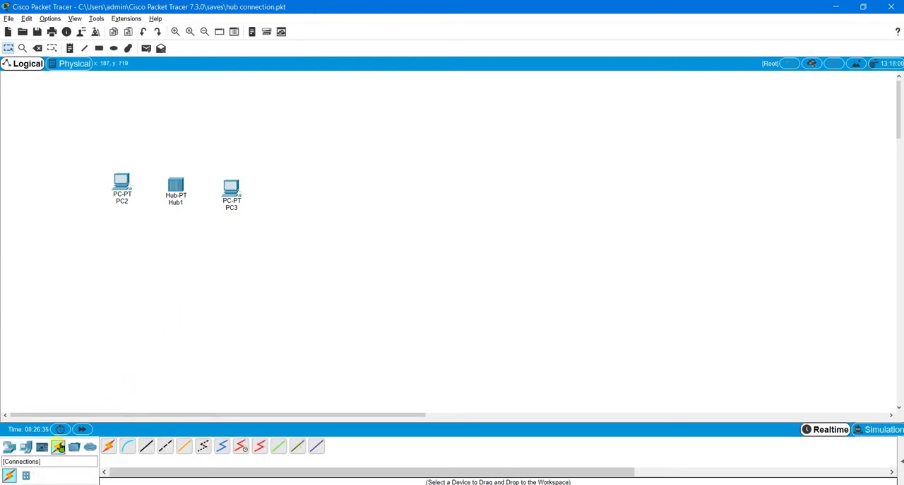
pyautogui.click(148, 450)
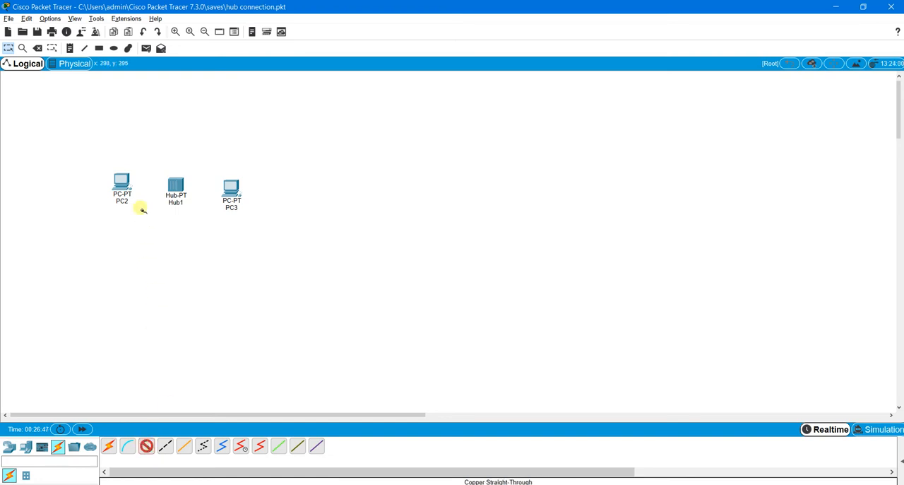
pyautogui.click(121, 183)
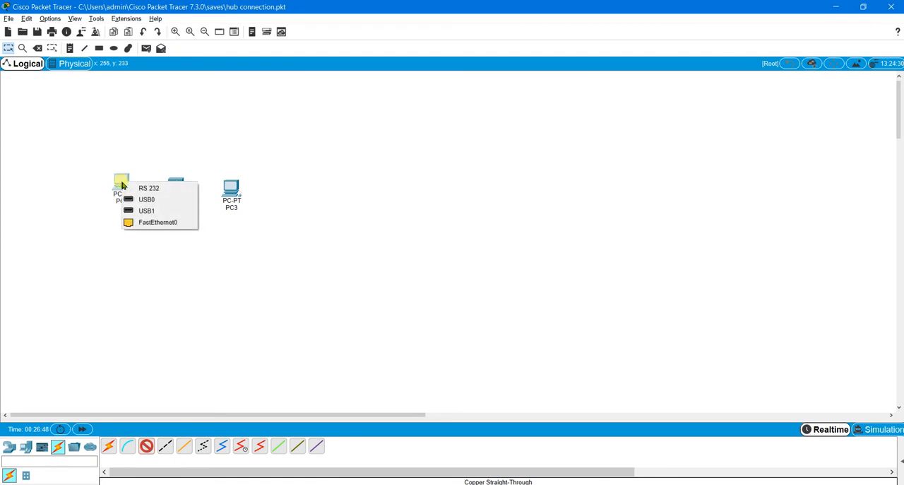
pyautogui.click(158, 224)
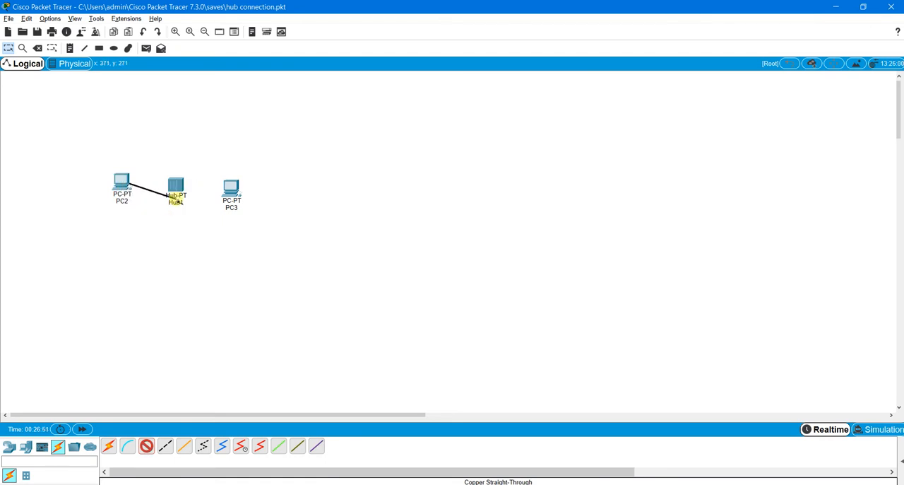
pyautogui.click(181, 188)
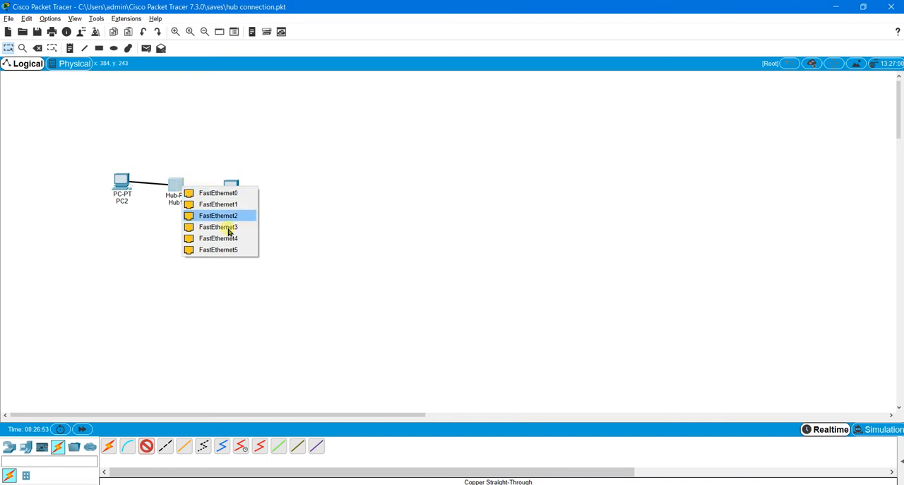
pyautogui.click(237, 194)
# Connect PC3's FastEthernet0 port to the hub's FastEthernet1 port with a copper straight-through cable.
pyautogui.click(146, 445)
pyautogui.click(229, 189)
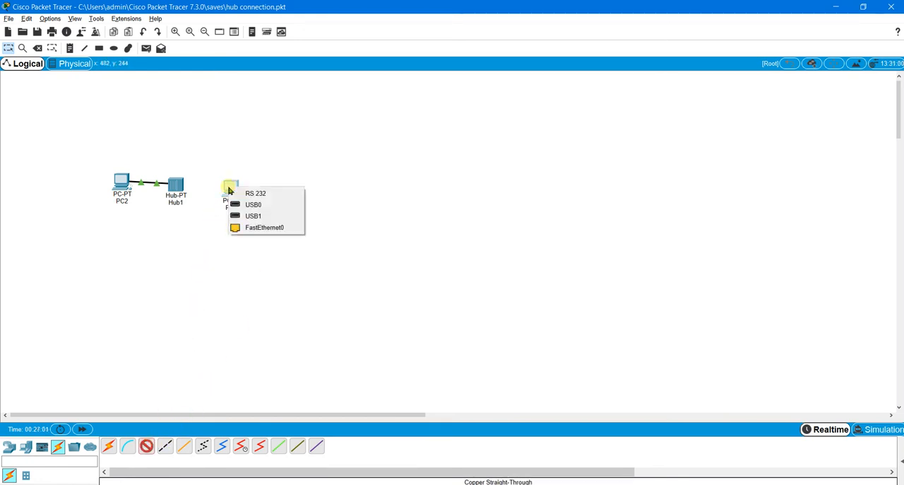
pyautogui.click(268, 228)
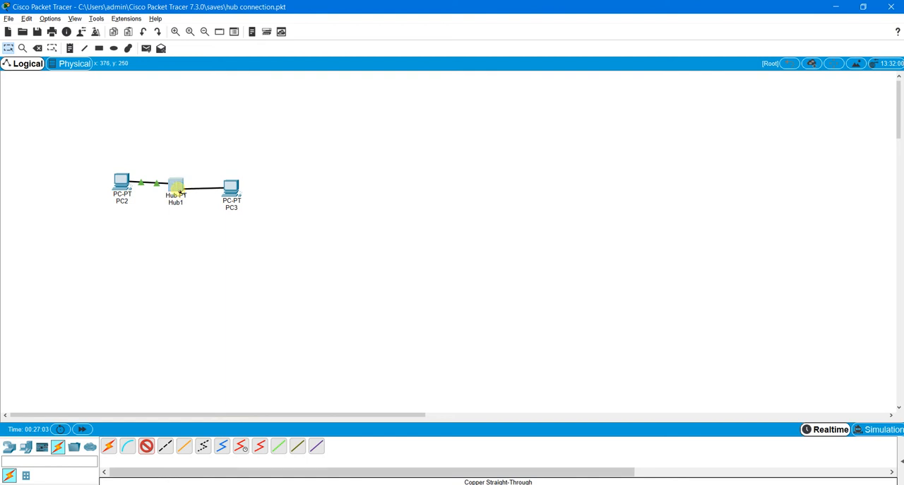
pyautogui.click(178, 190)
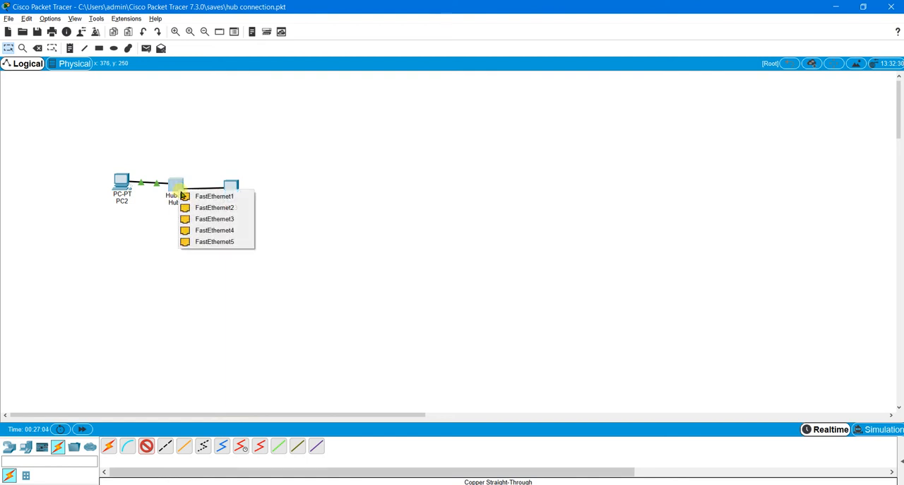
pyautogui.click(228, 200)
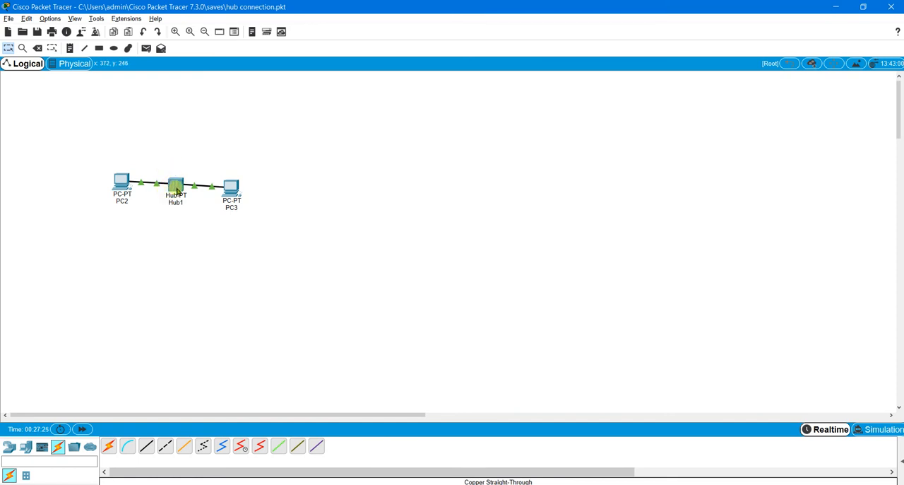
# Check PC2's static IP configuration, then return to its desktop applications.
pyautogui.moveTo(176, 191)
pyautogui.click(121, 178)
pyautogui.click(357, 177)
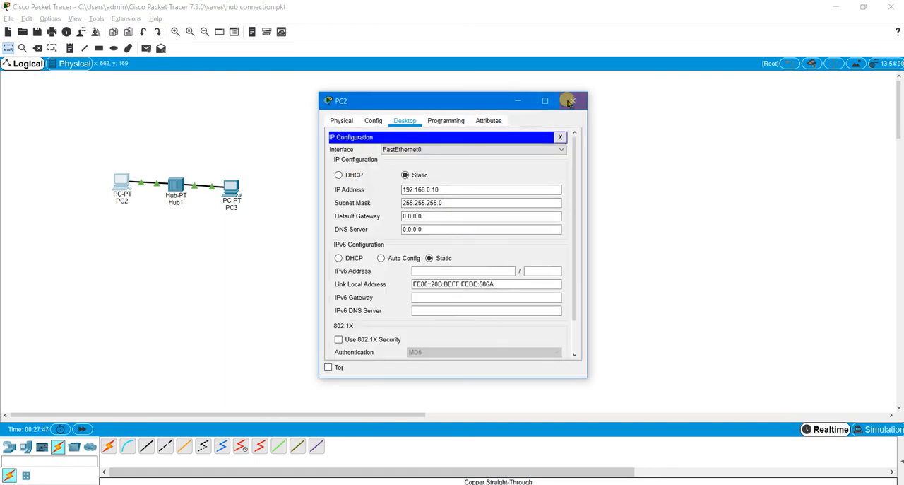
pyautogui.click(560, 137)
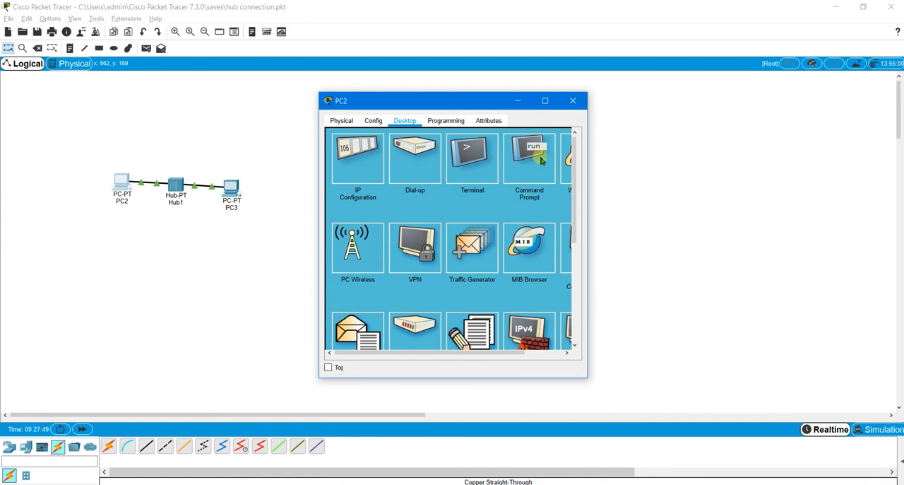
# Run ipconfig in PC2's Command Prompt to check its address settings.
pyautogui.click(536, 157)
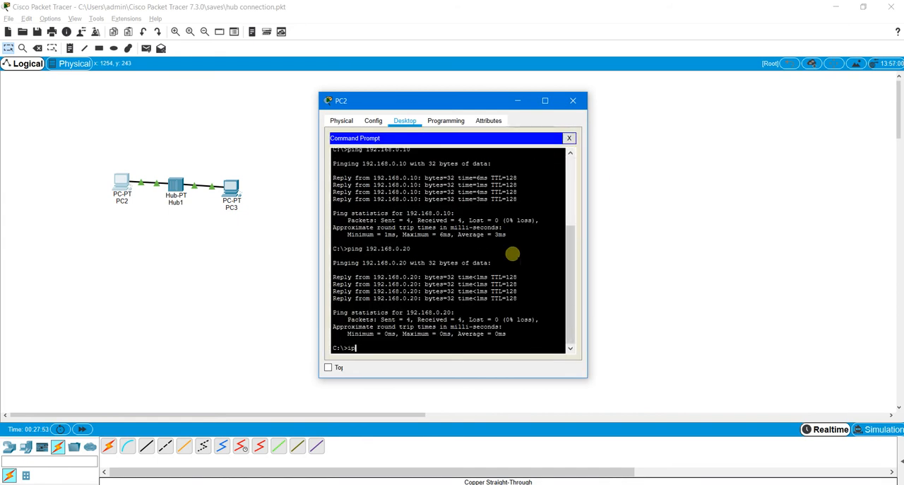
pyautogui.write('onfig')
pyautogui.press('Return')
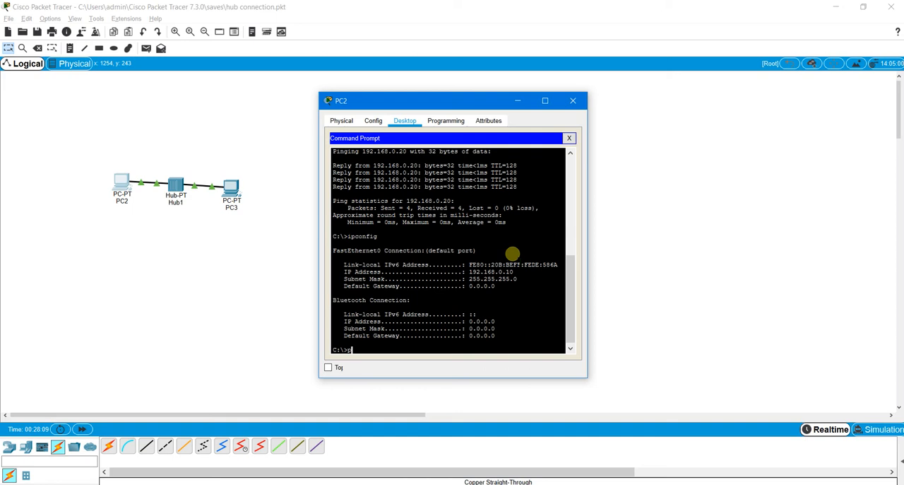
# Test connectivity from PC2 to PC3 with ping 192.168.0.20, and close PC2's window.
pyautogui.write('192.168.0.20')
pyautogui.press('Return')
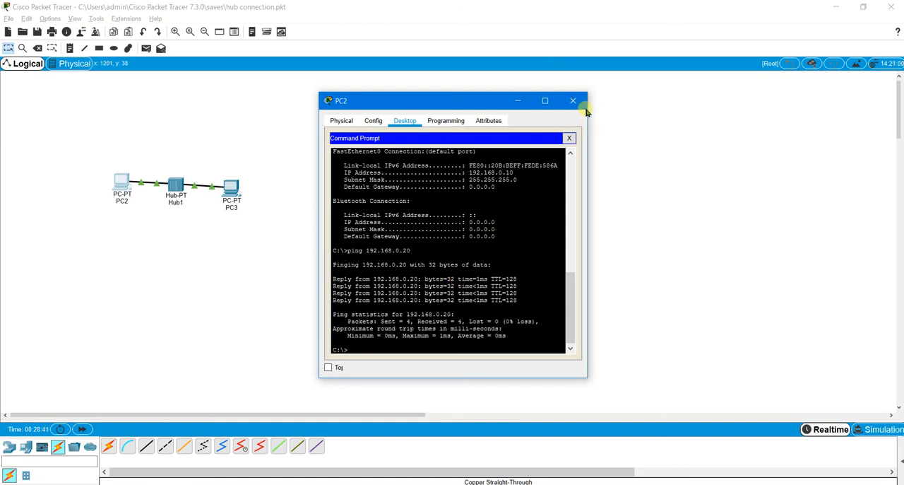
pyautogui.click(573, 100)
# Run ipconfig in PC3's Command Prompt to check its address settings.
pyautogui.click(232, 187)
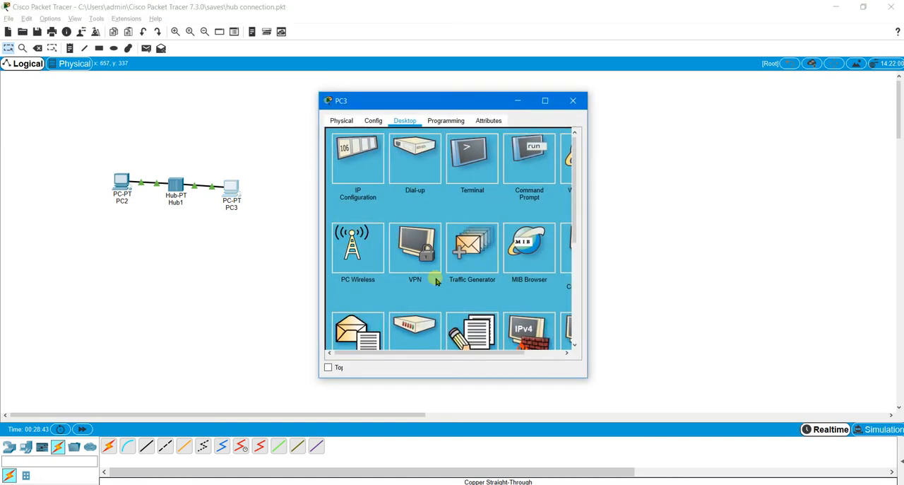
pyautogui.click(523, 154)
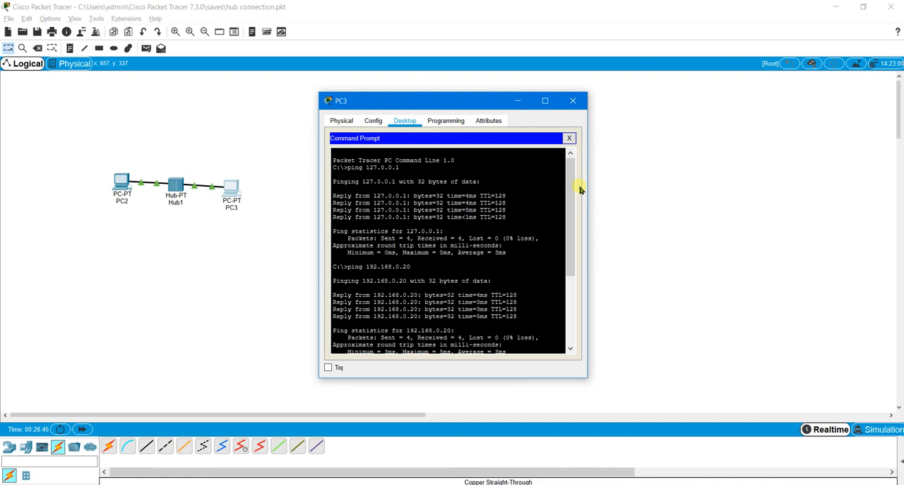
pyautogui.press('Return')
pyautogui.write('ipconfig')
pyautogui.press('Return')
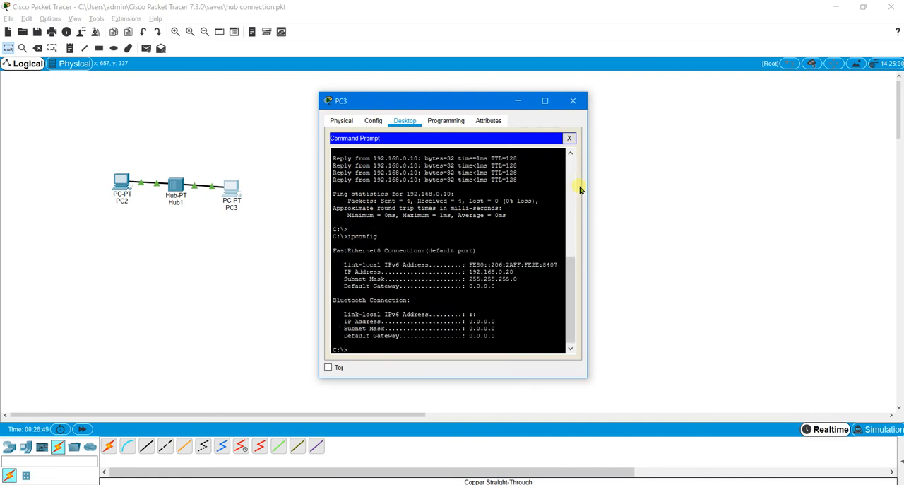
# Test connectivity from PC3 back to PC2 with ping 192.168.0.10.
pyautogui.write('ping 192.168.0.10')
pyautogui.press('Return')
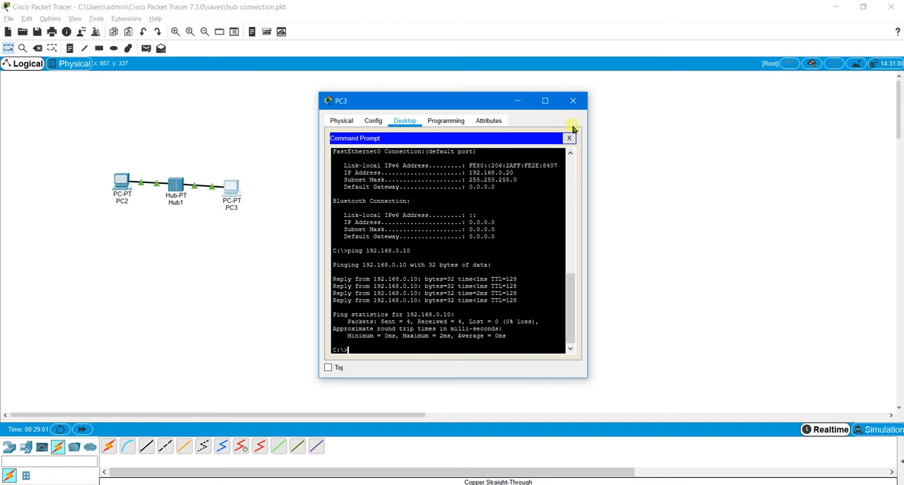
# Close PC3's window and save the network to the existing hub connection.pkt file.
pyautogui.click(573, 103)
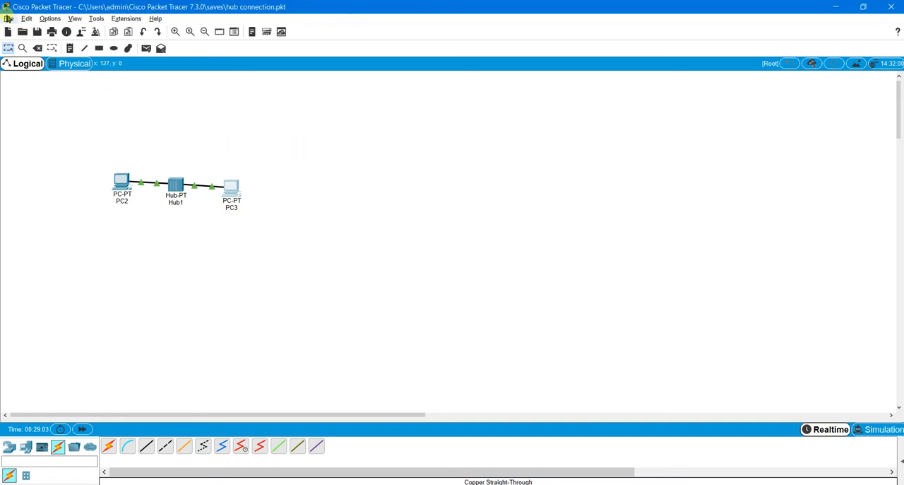
pyautogui.click(8, 19)
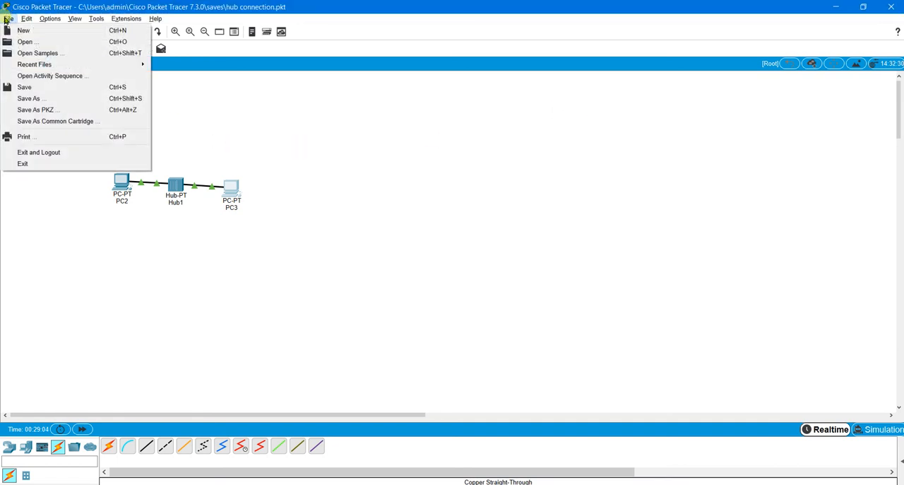
pyautogui.click(45, 87)
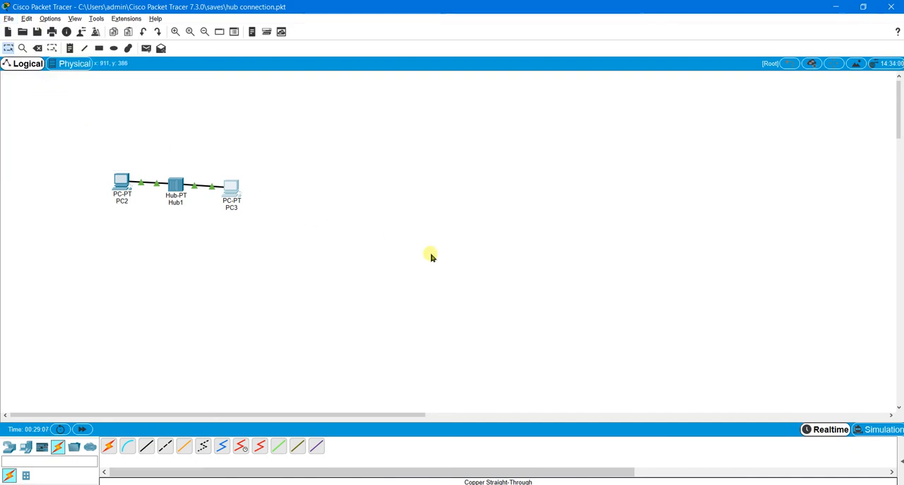